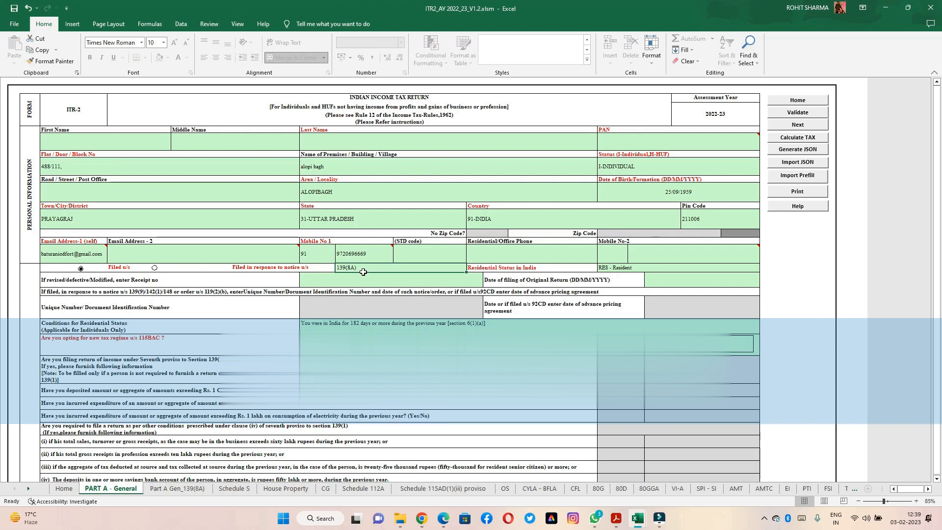
- Set the filing section in PART A - General to 139(8A)
click(421, 267)
key(alt+Down)
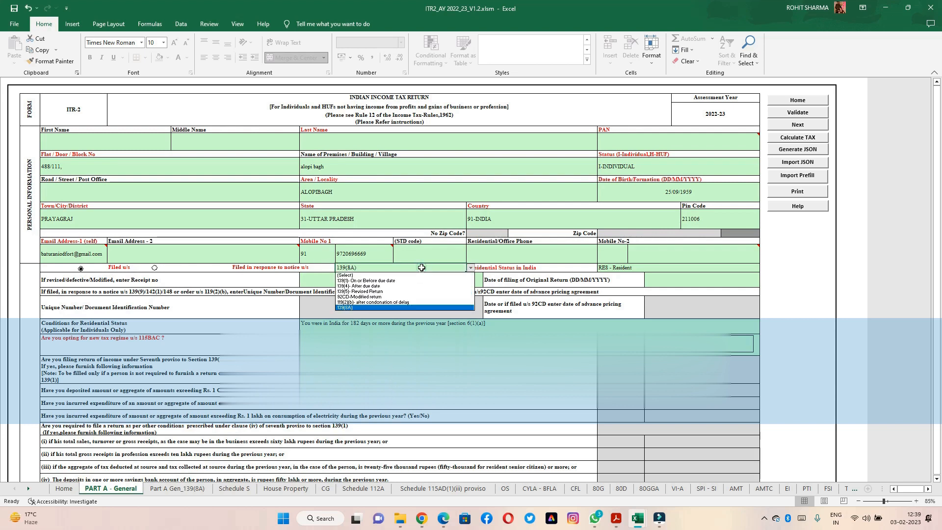
click(378, 307)
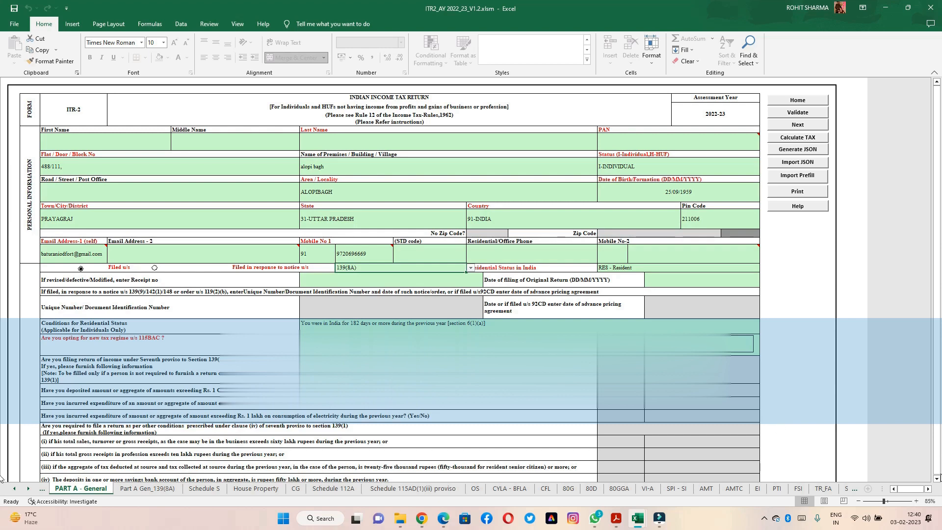
- Review the rest of the PART A - General sheet, from the residential status conditions down to the unlisted equity shares table
click(937, 481)
click(936, 480)
click(937, 481)
click(936, 480)
click(937, 481)
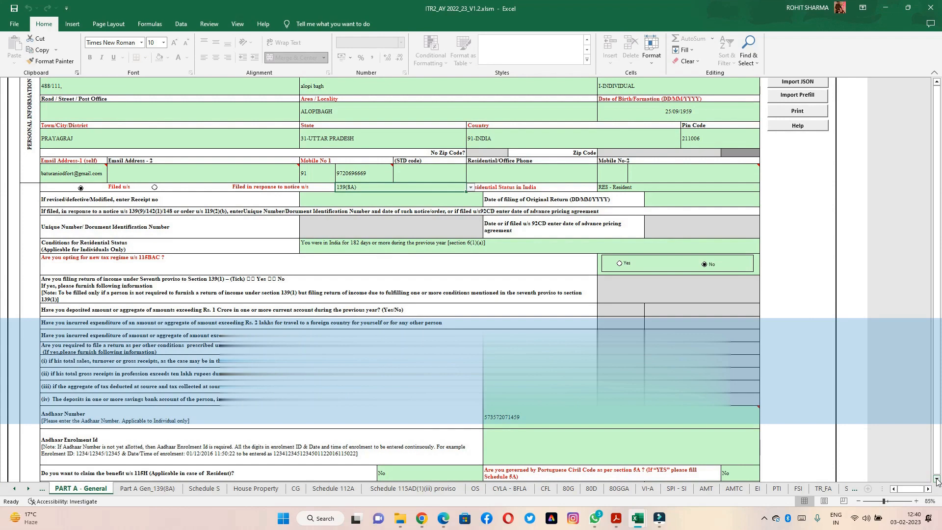
click(937, 480)
click(937, 481)
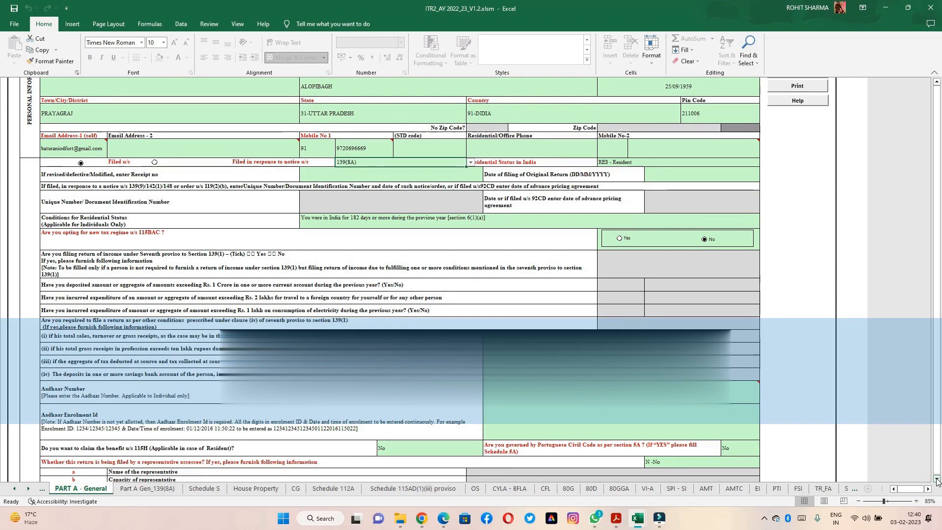
click(937, 481)
click(937, 481)
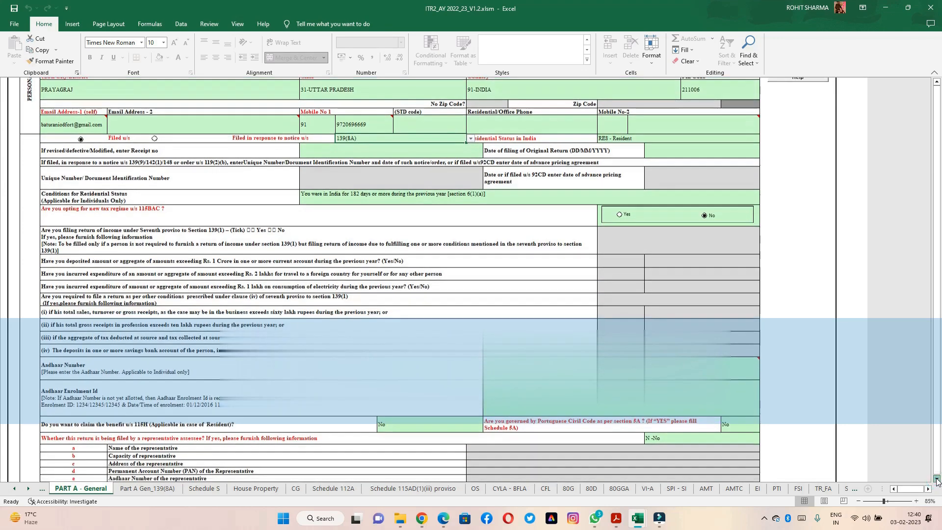
click(937, 480)
click(936, 481)
click(937, 480)
click(937, 481)
click(937, 480)
click(937, 481)
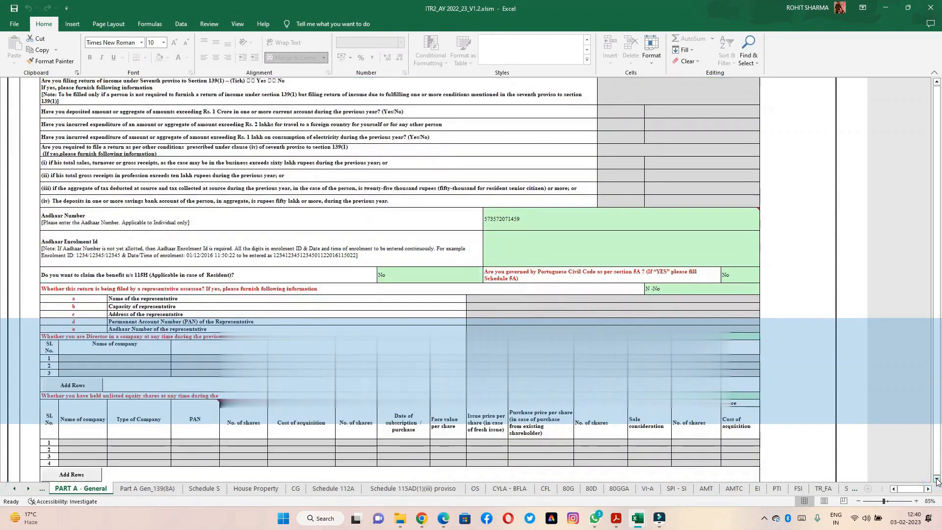
click(936, 481)
click(936, 480)
click(937, 481)
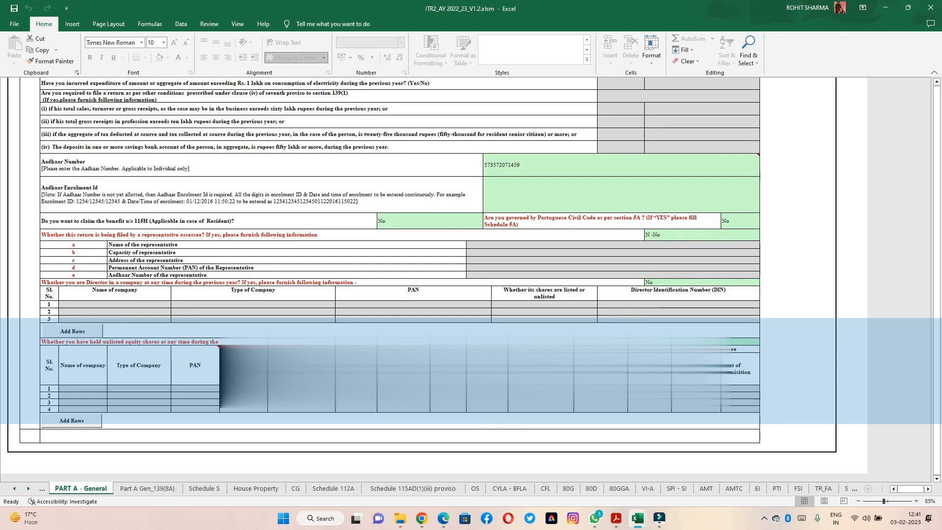
- Open the Part A Gen_139(8A) sheet and check the previous filing (A5) and updated return eligibility (A8) answers
click(154, 490)
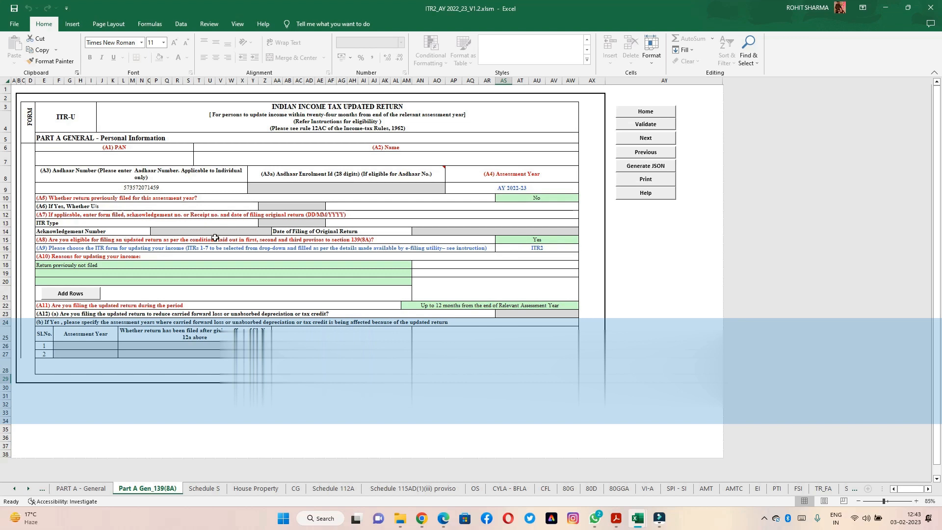
click(530, 201)
click(510, 244)
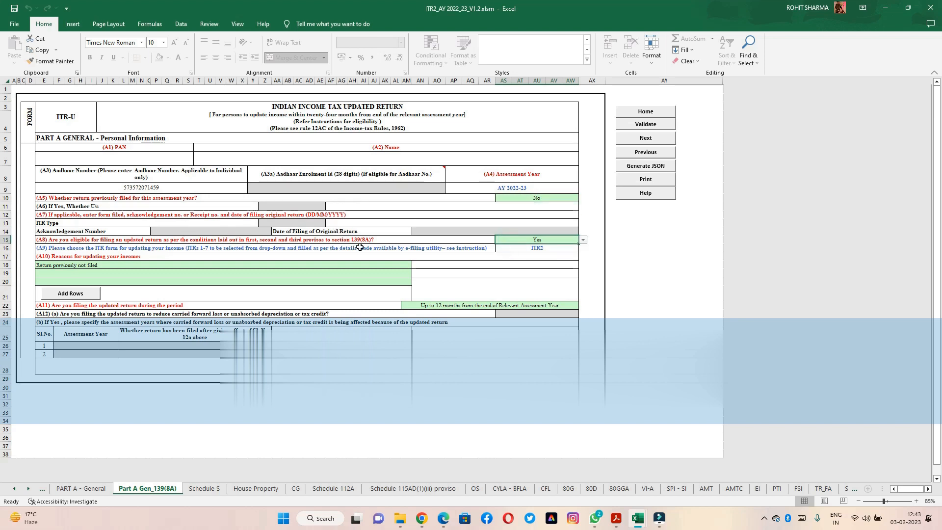
- Choose "Return previously not filed" as the first reason for updating the income (A10)
click(177, 265)
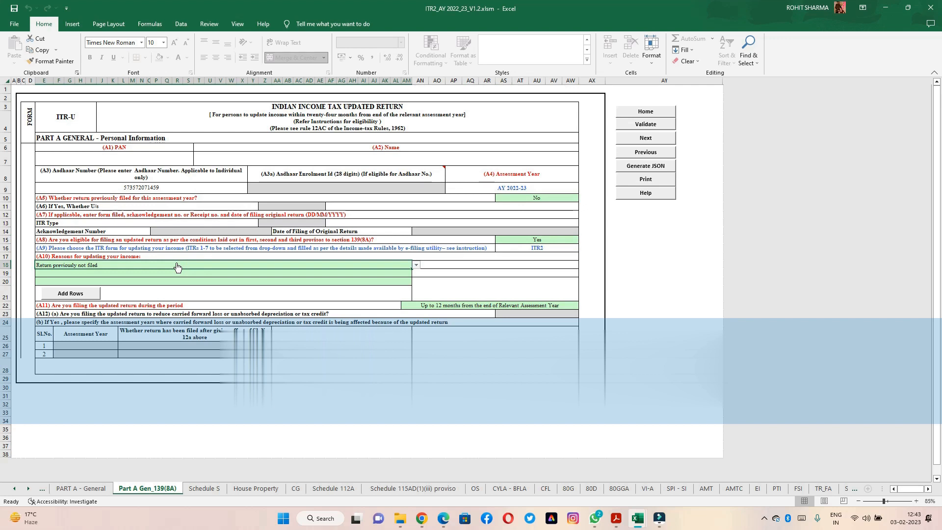
click(177, 266)
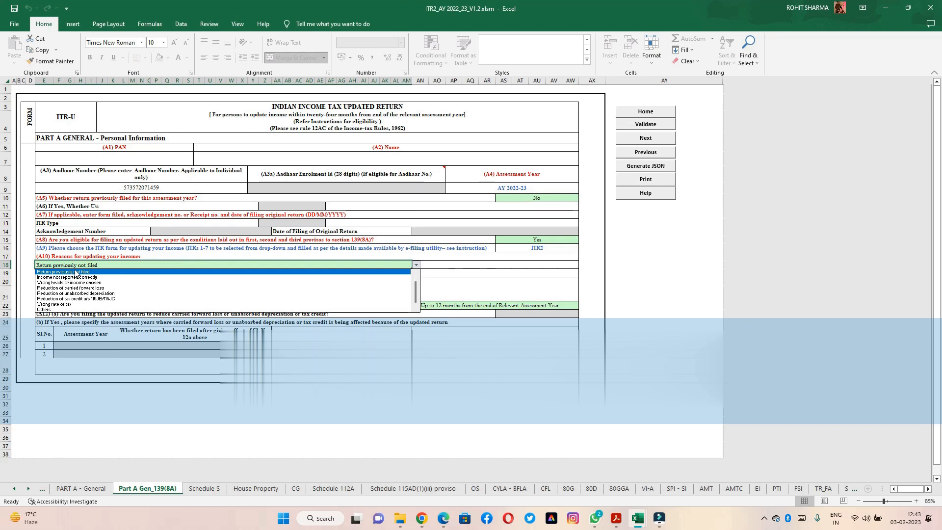
click(123, 264)
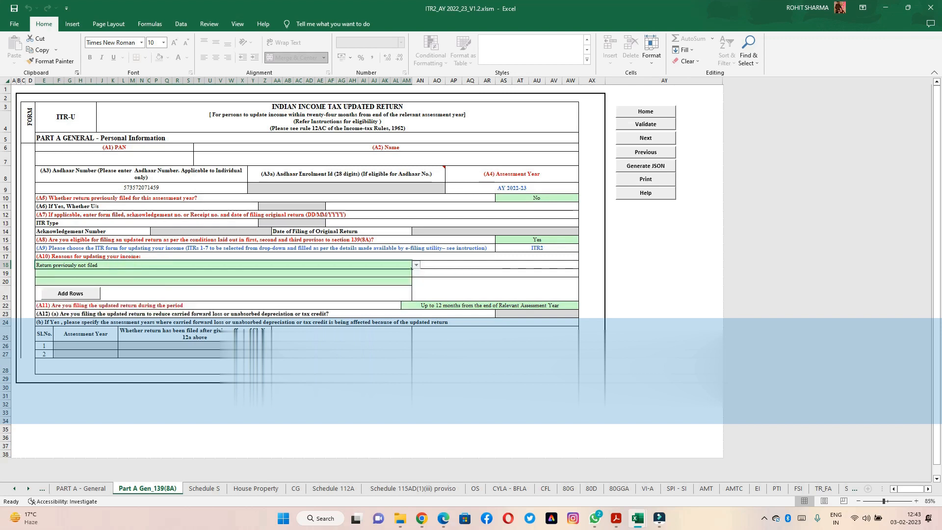
- Review the income schedules for salary, house property, capital gains and other sources (Schedule S, House Property, CG, OS)
click(209, 492)
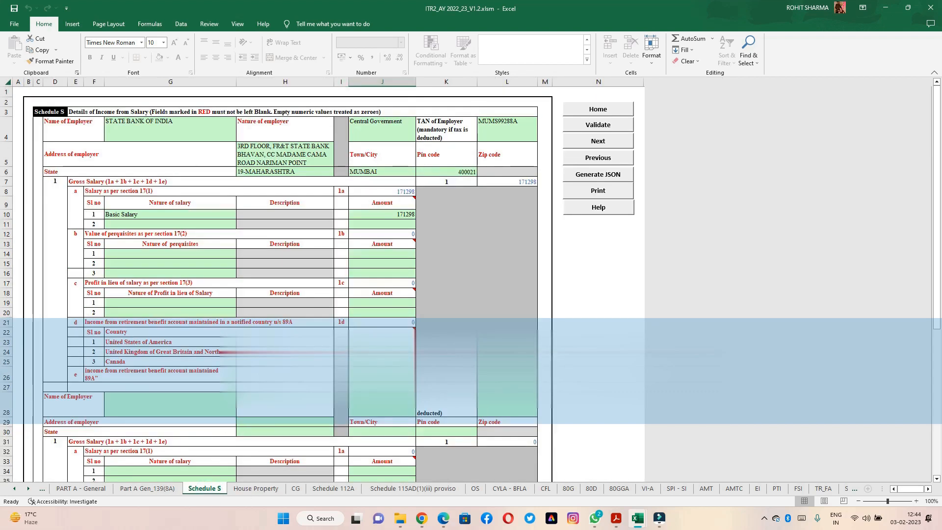
click(254, 489)
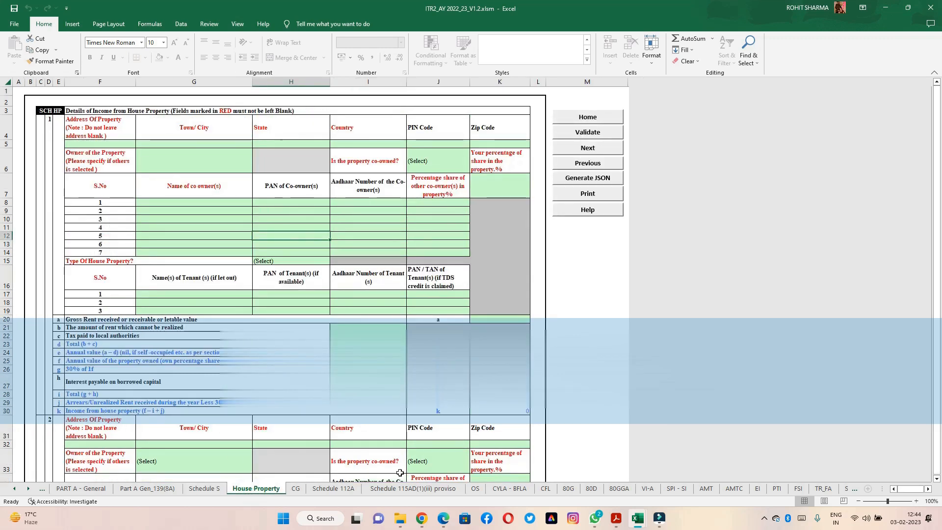
click(297, 488)
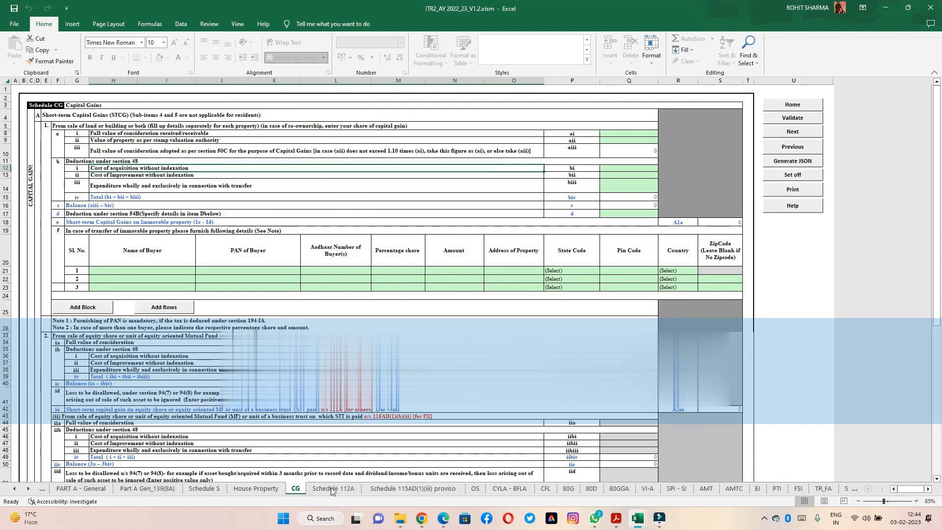
click(473, 488)
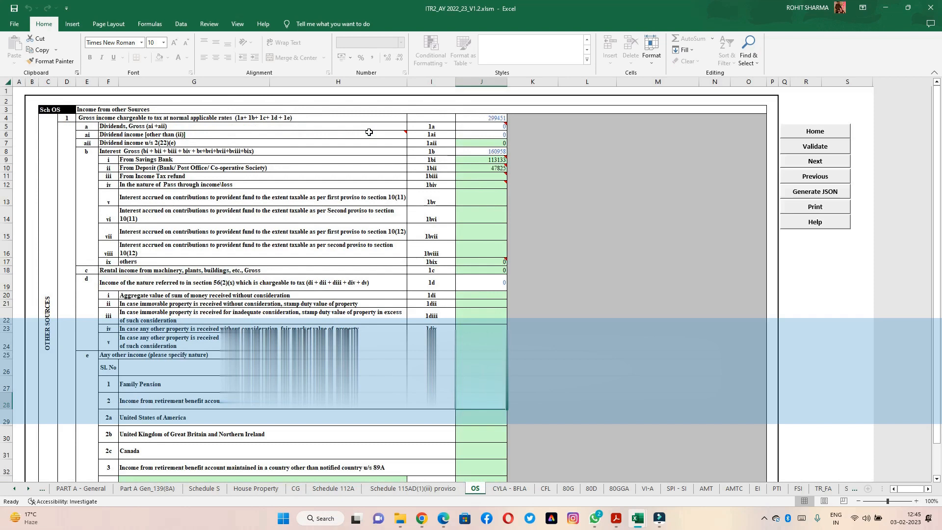
mouse_move(369, 132)
- Review the loss set-off and carry-forward schedules CYLA - BFLA and CFL, switching back from File Explorer to the Excel workbook
click(521, 489)
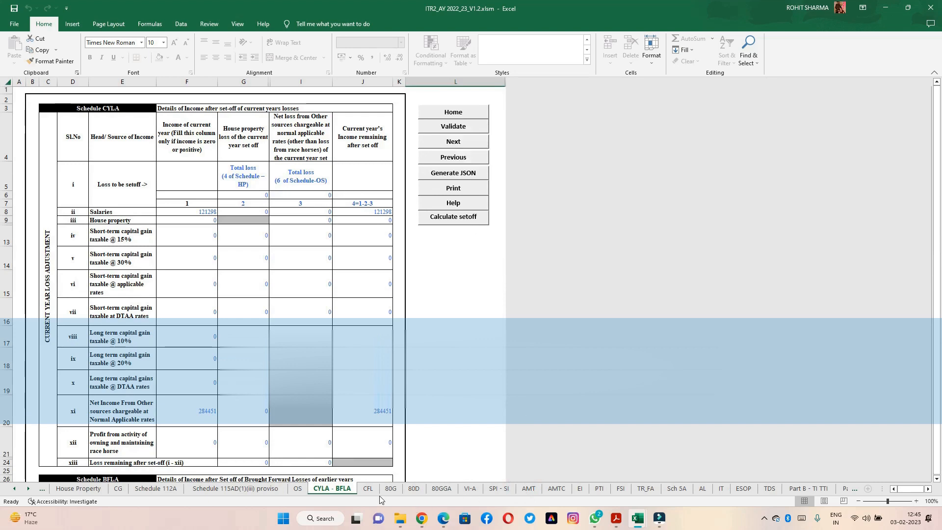
click(368, 488)
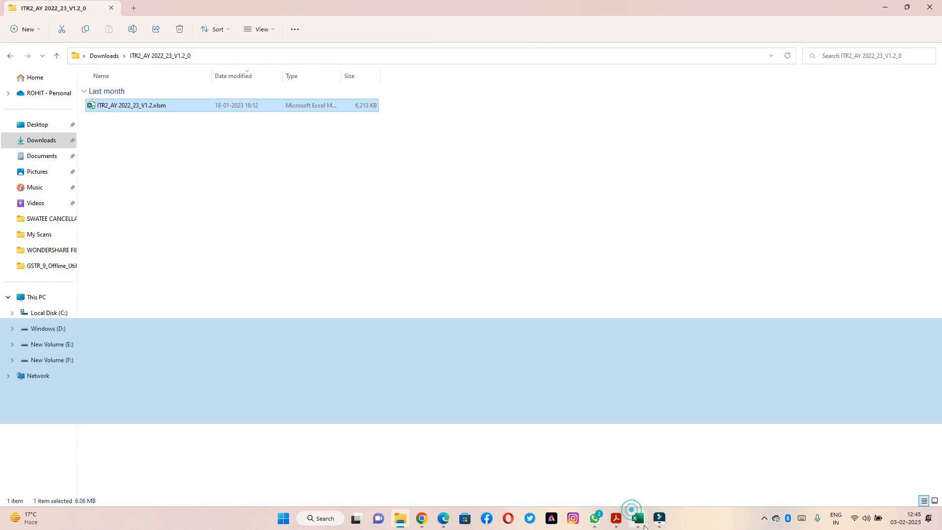
mouse_move(637, 516)
click(684, 459)
key(Return)
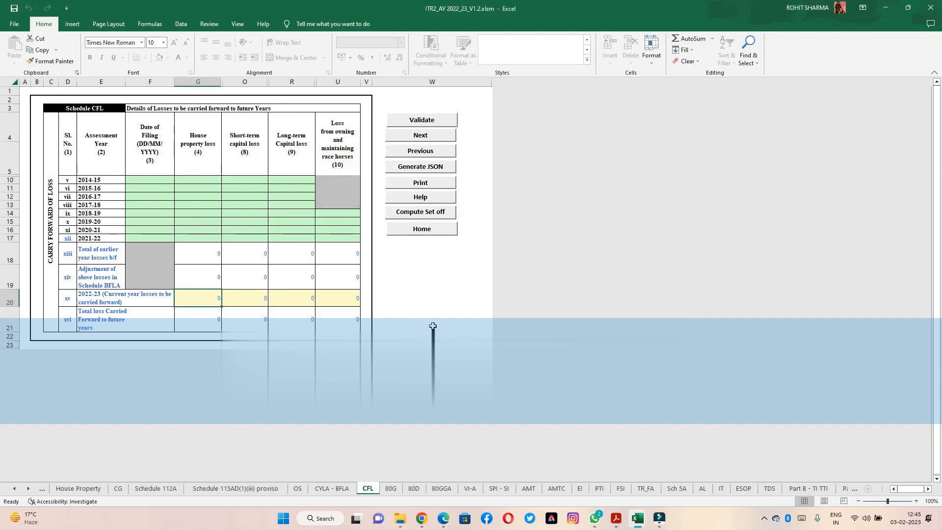
- Review the deduction schedules 80G, 80D and VI-A, including the cell comments on Chapter VI-A limits
click(391, 488)
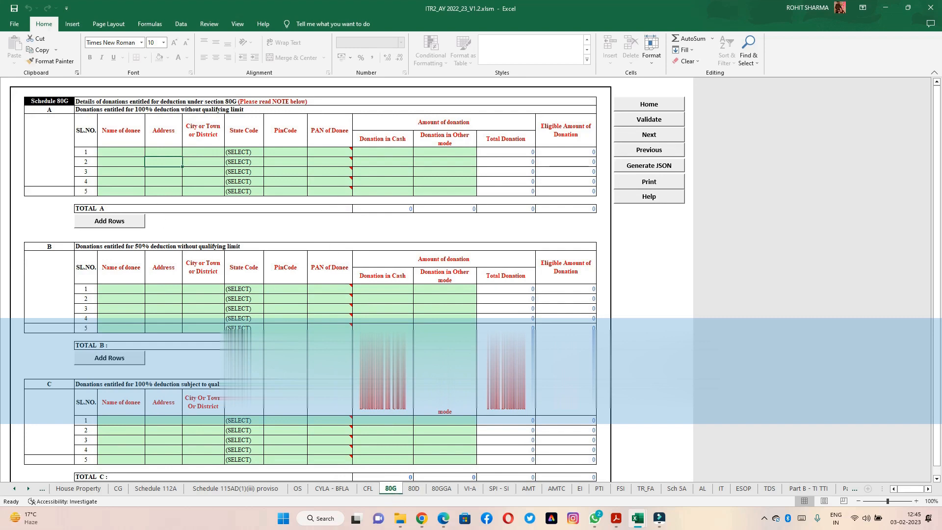
click(403, 488)
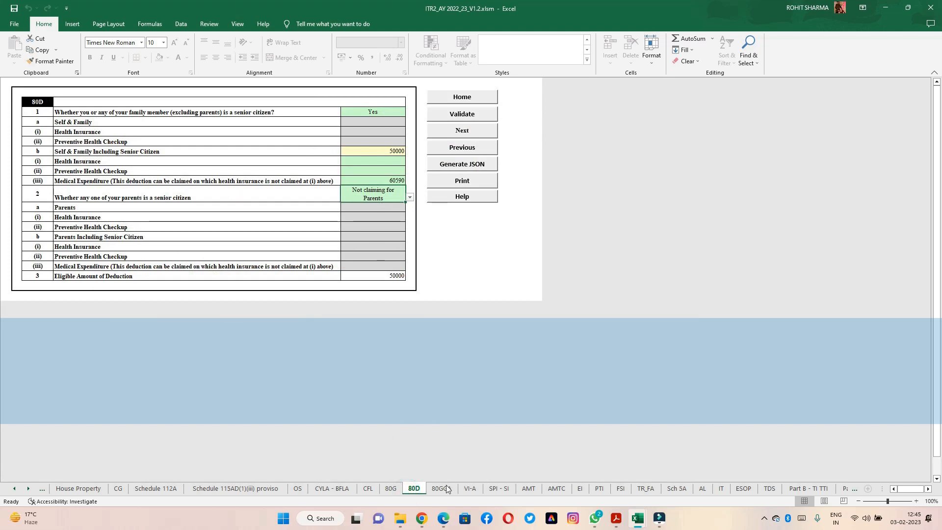
click(467, 488)
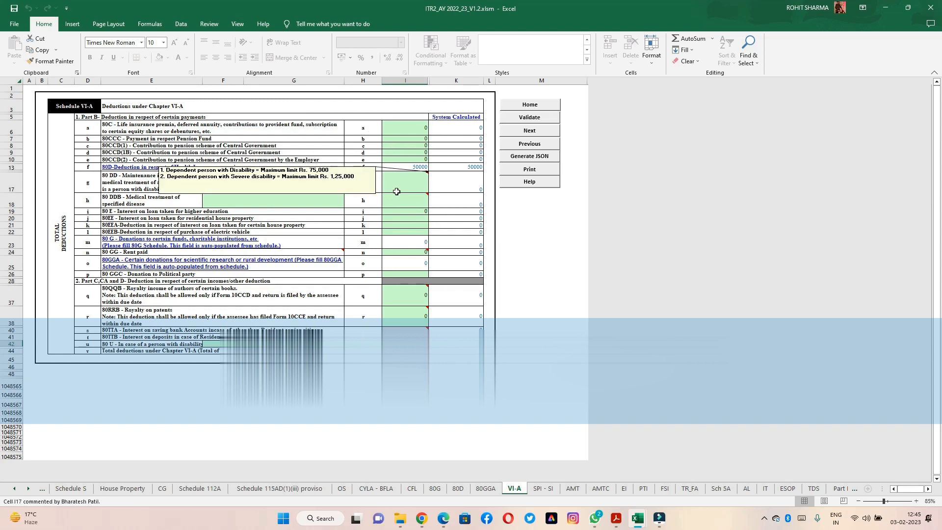
mouse_move(416, 337)
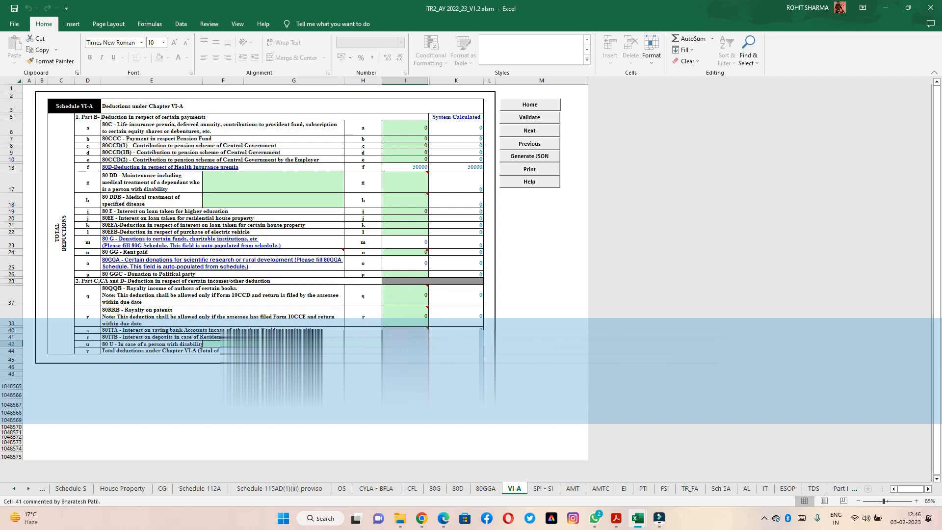
- Look through the special rate income schedule SPI - SI to its end and check the exempt income schedule EI
click(544, 488)
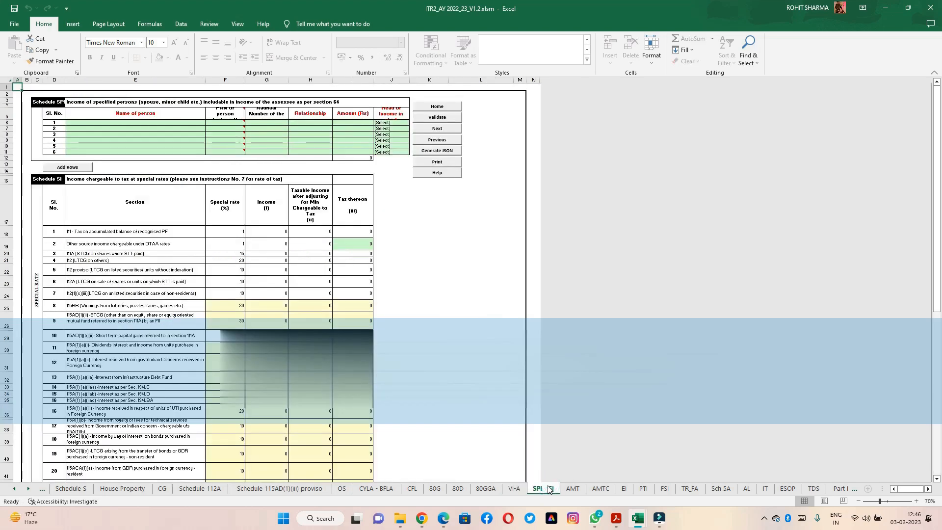
click(937, 462)
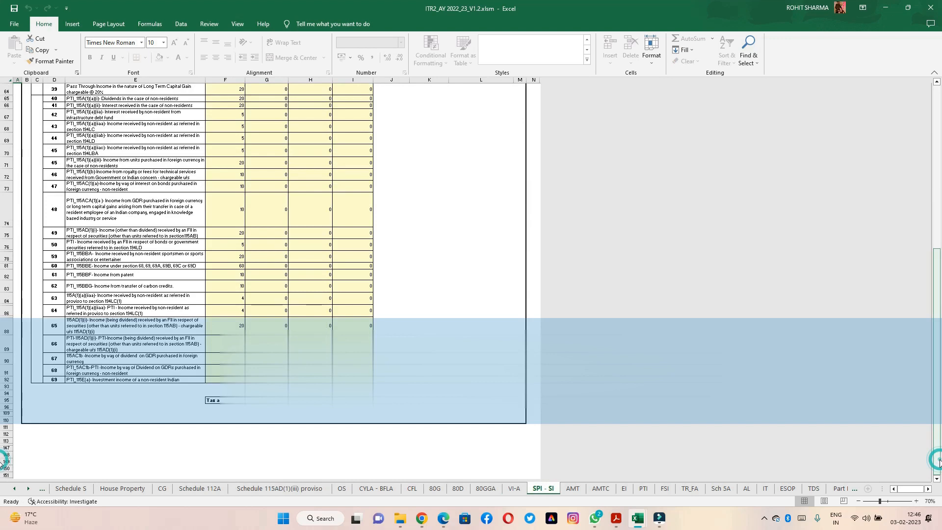
key(ctrl+Home)
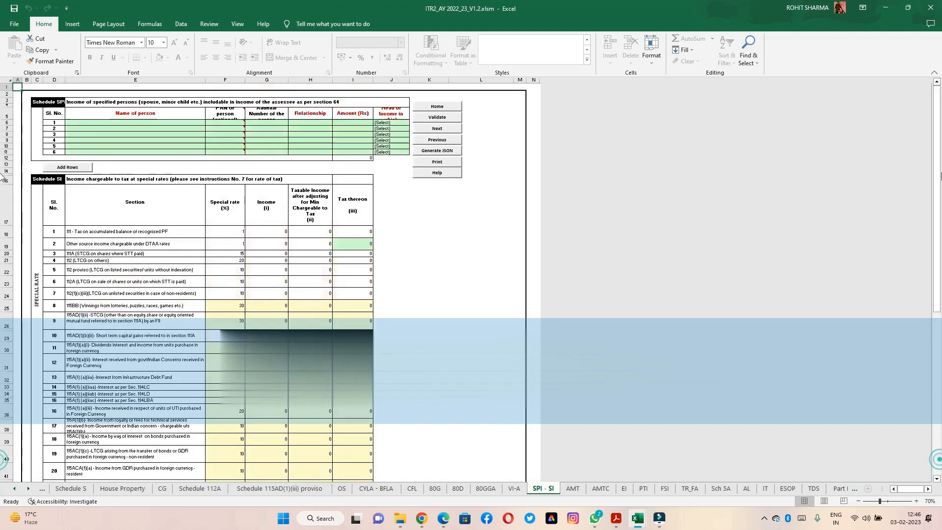
click(624, 489)
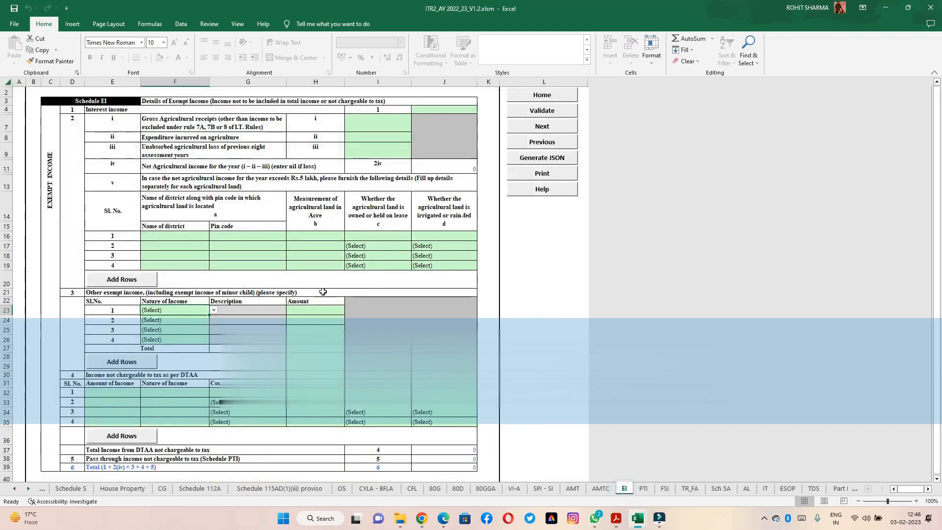
- Open the IT schedule of advance and self-assessment tax payments and dismiss both notices about section 139(8A) returns
click(768, 489)
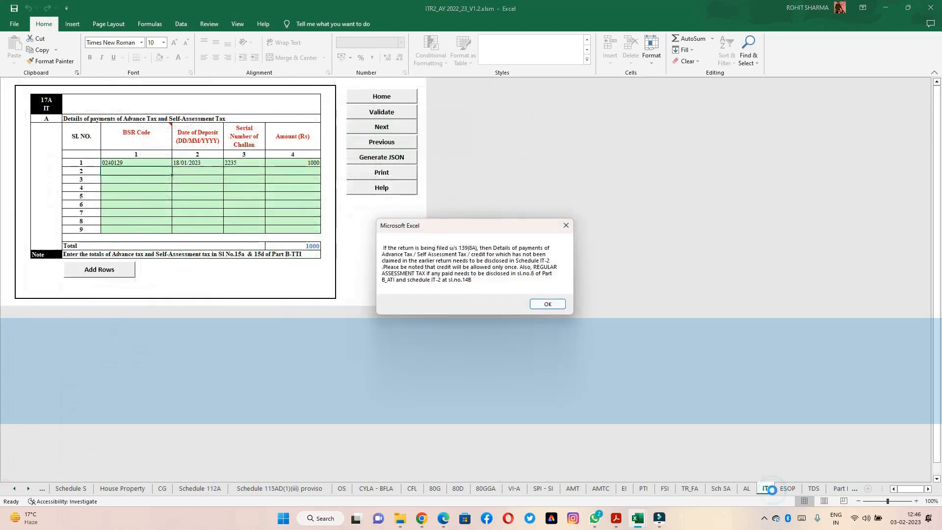
click(548, 305)
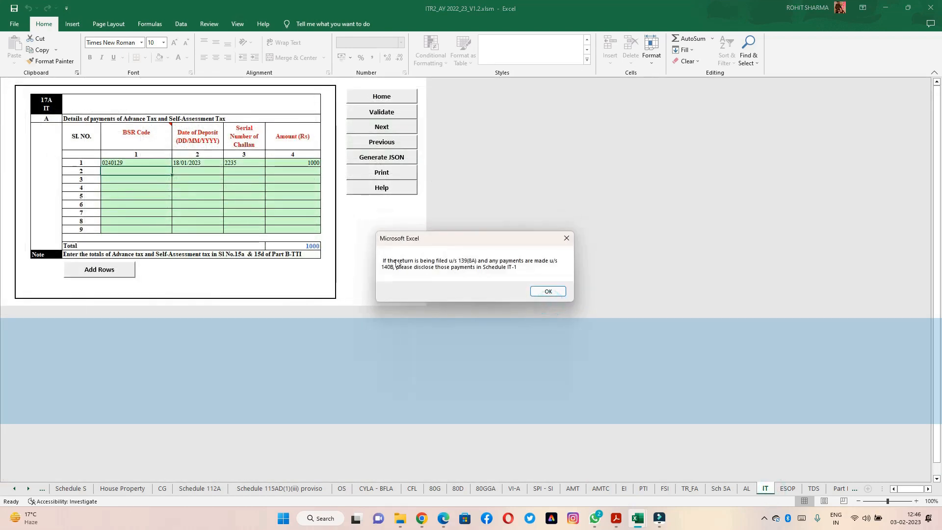
click(536, 292)
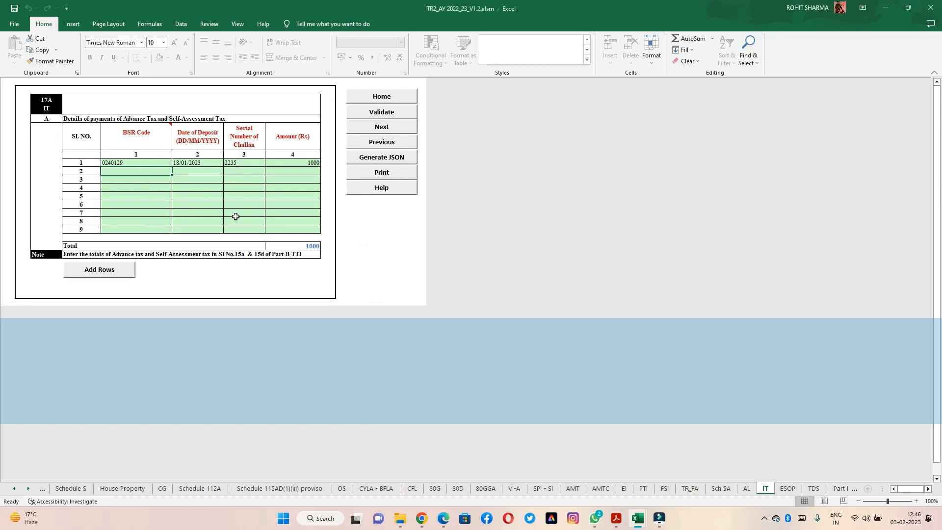
- Check the ESOP and TDS schedules and dismiss the alert about verifying TAN details
click(787, 488)
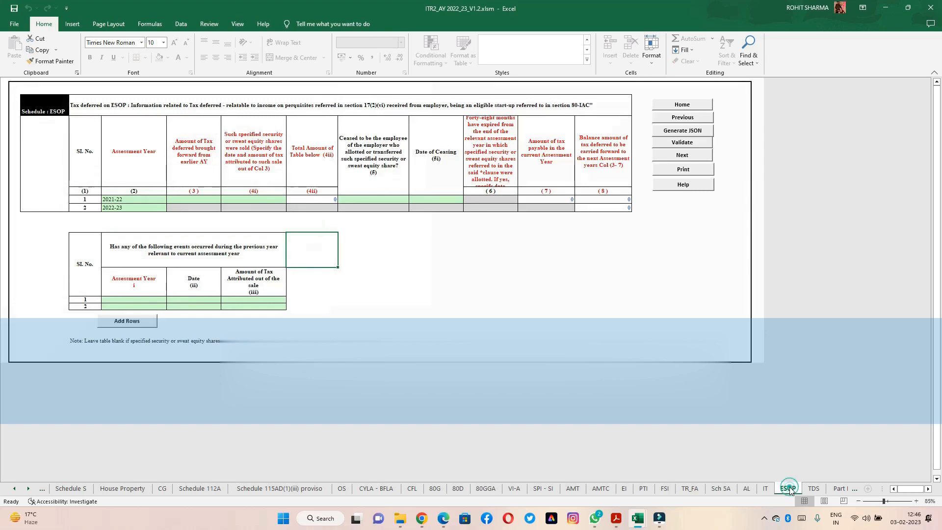
click(814, 488)
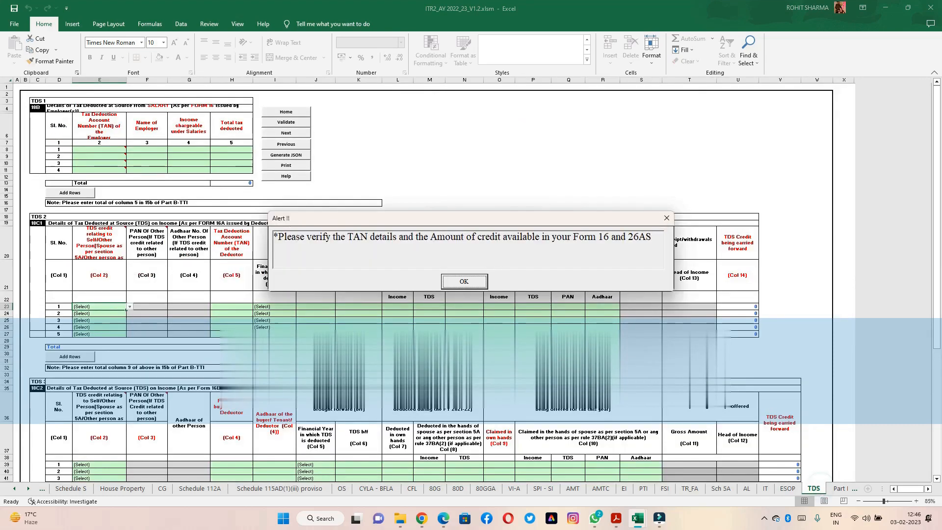
click(464, 282)
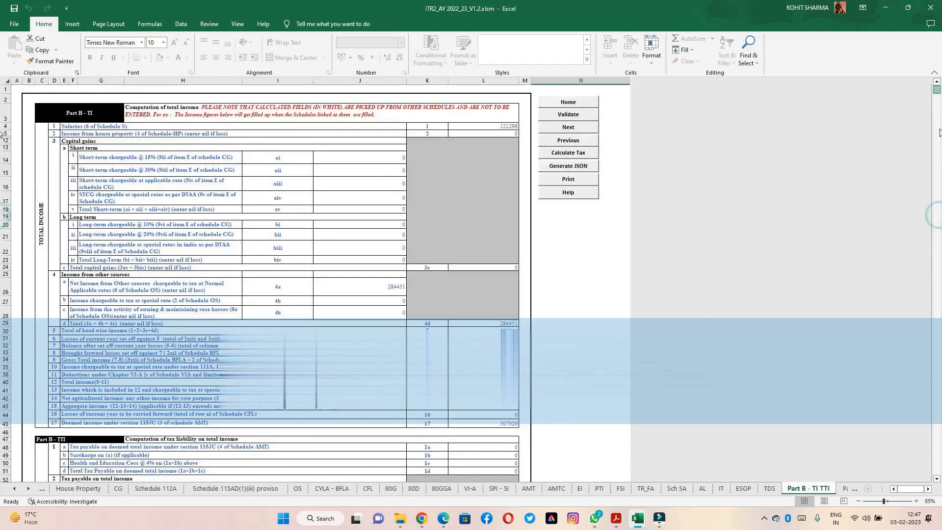
- Review the Part B - TI TTI sheet down through the tax liability, taxes paid and bank account details
drag(938, 217, 939, 322)
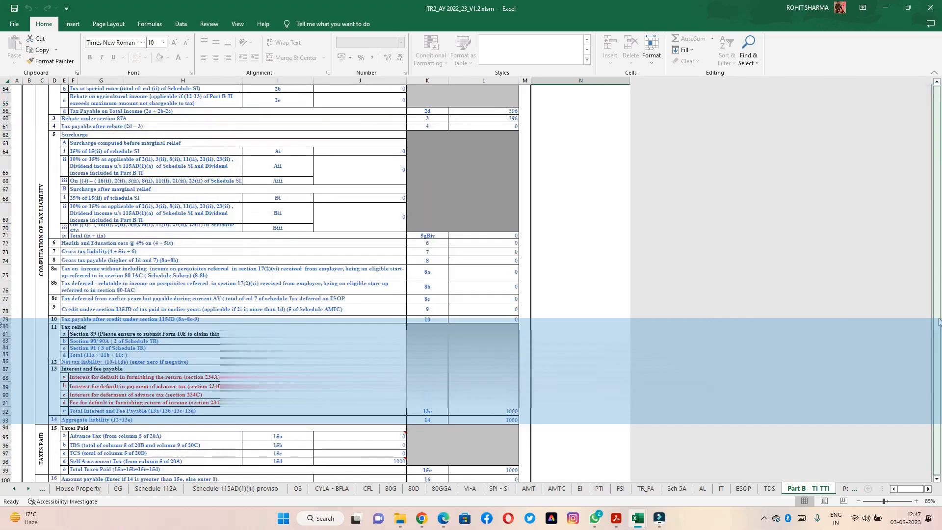
click(936, 478)
drag(936, 478, 938, 479)
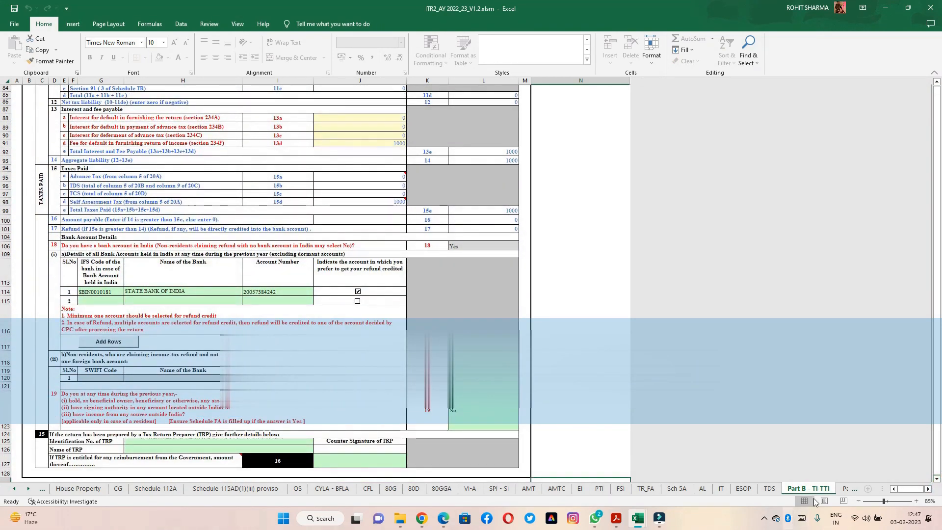
- Review the Part B - ATI computation of updated income and tax payable, including the payment details under section 140B
click(842, 488)
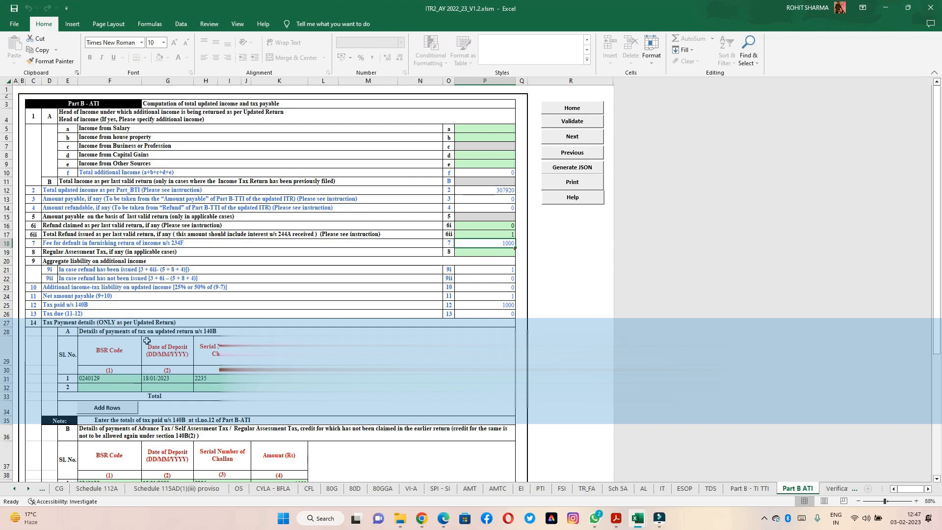
scroll(154, 382, down, 2)
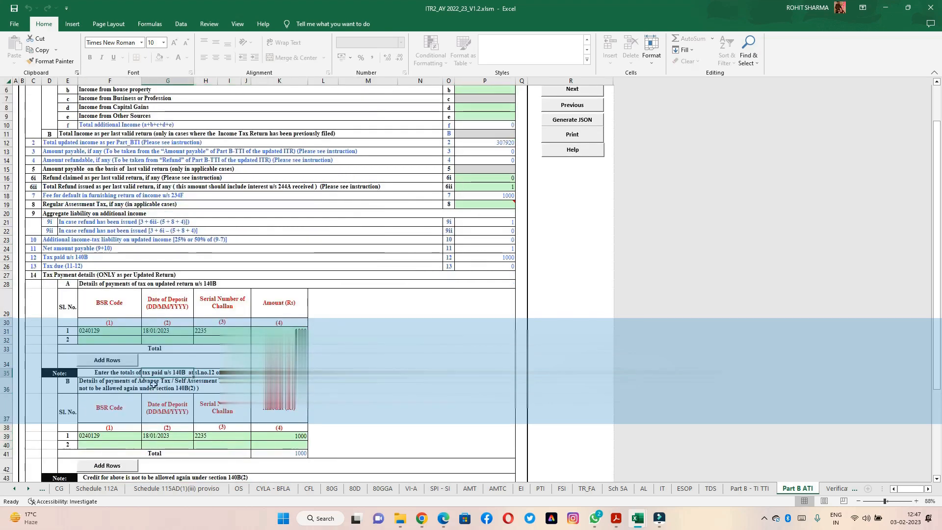
key(Up)
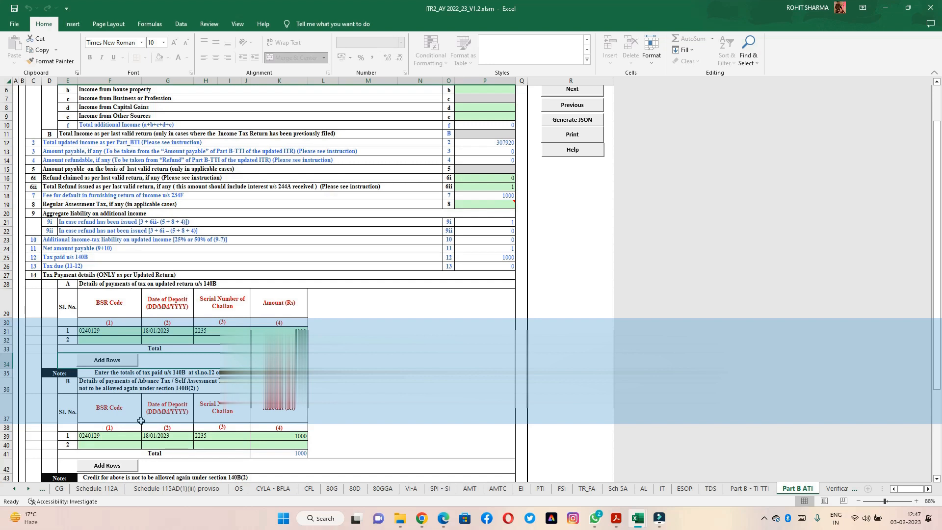
click(128, 321)
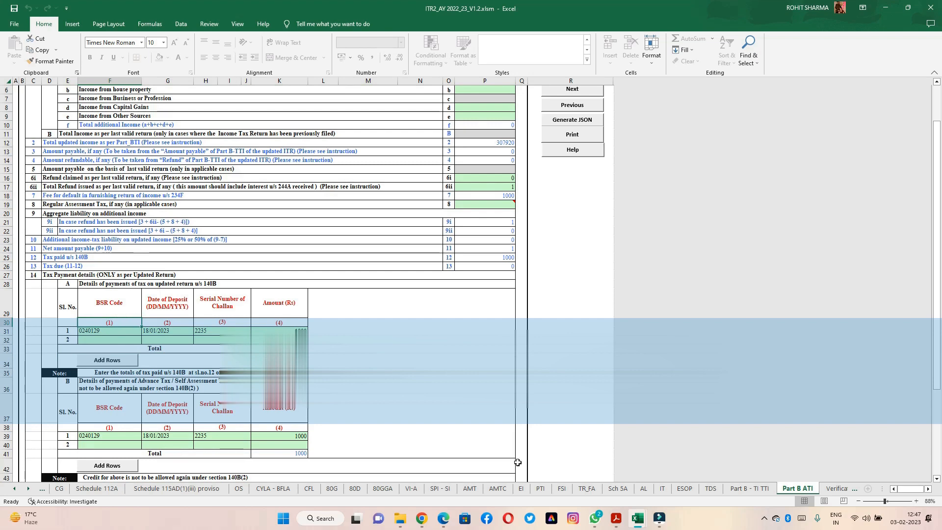
- Open the Verification schedule and start generating the JSON file of the return
click(833, 488)
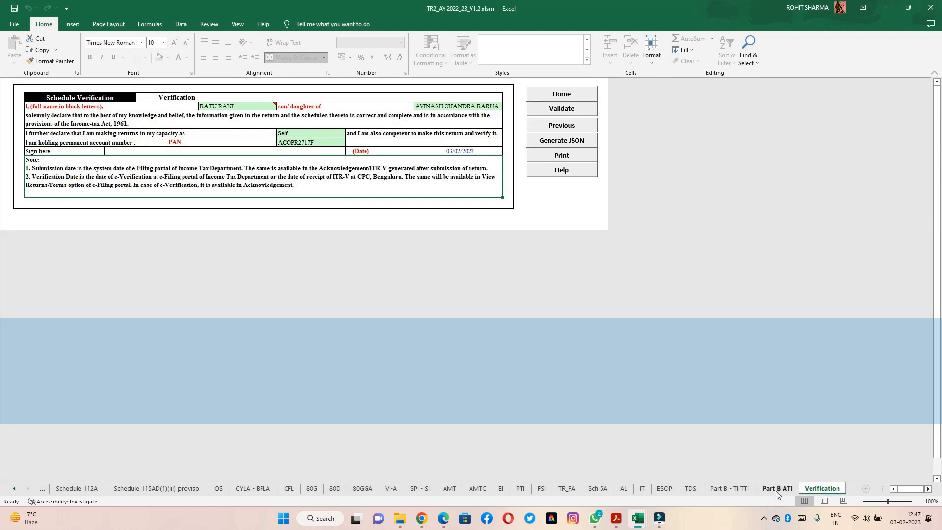
click(555, 144)
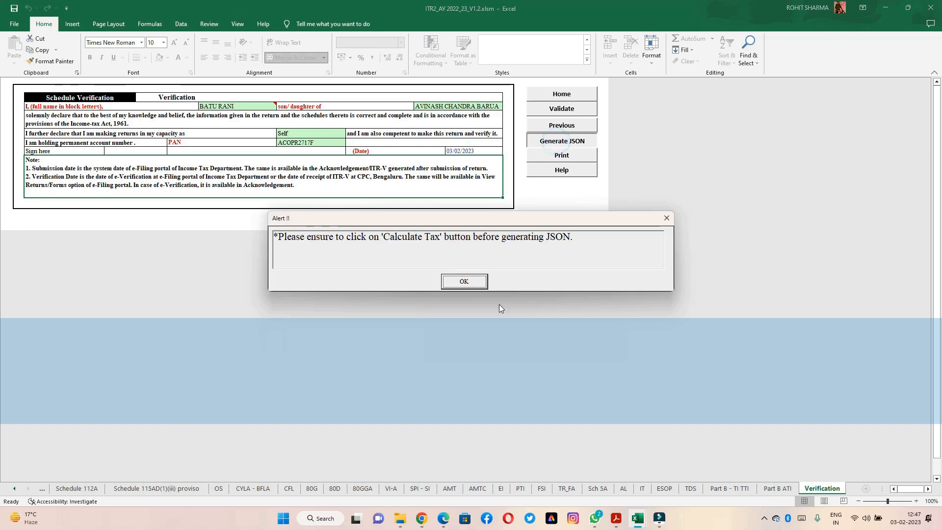